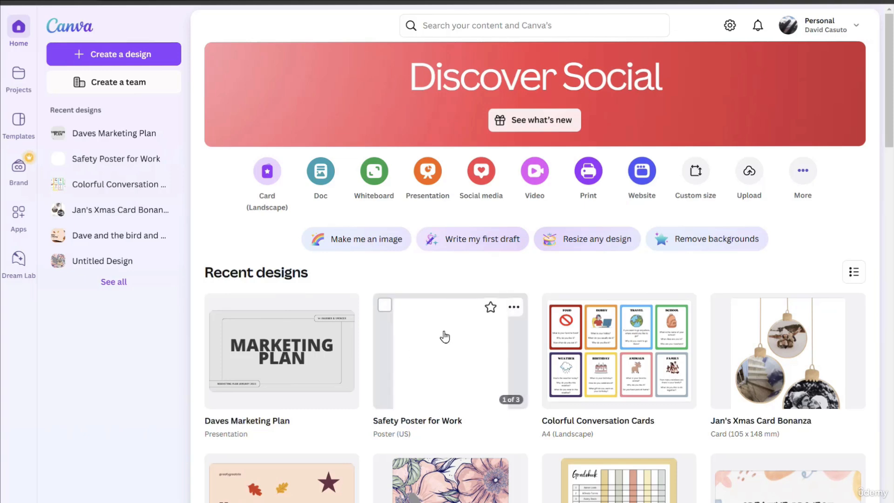
# Open the Safety Poster for Work design and browse its Menu templates, narrowed to Cafe menu
pyautogui.click(444, 369)
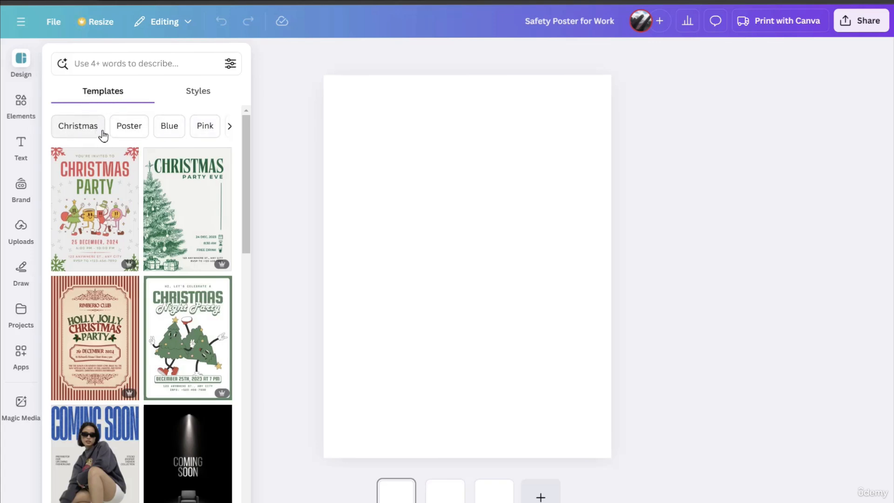
pyautogui.click(230, 126)
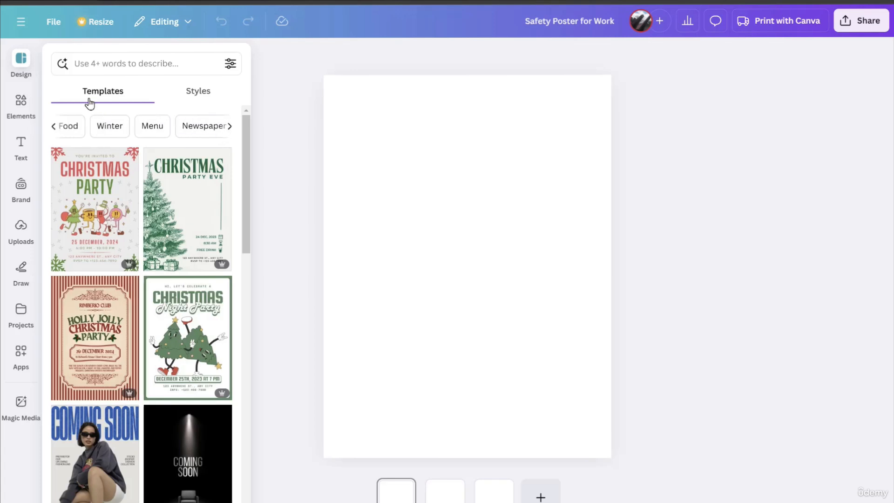
pyautogui.click(152, 129)
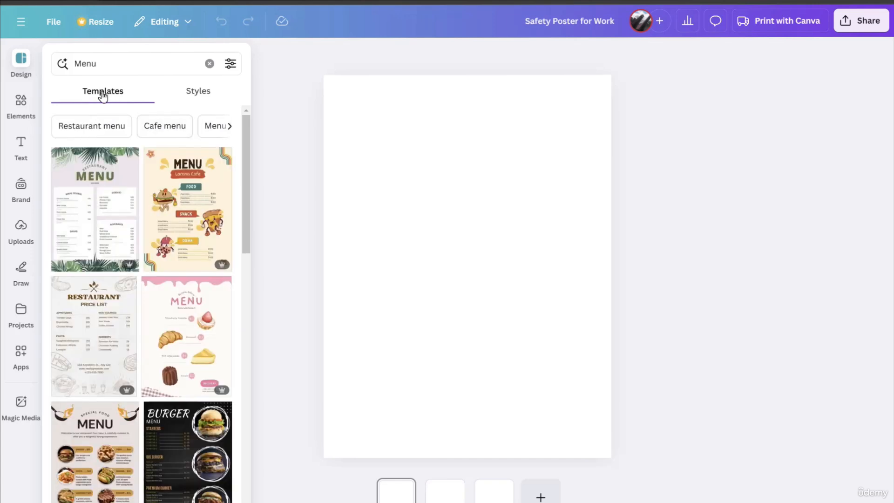
pyautogui.click(165, 132)
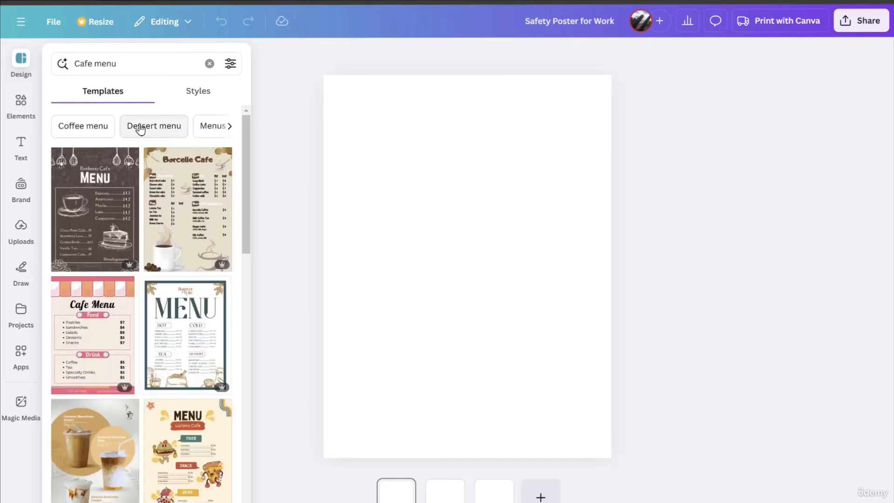
# Search the templates for "mothers day" in place of the cafe menu search
pyautogui.click(110, 64)
pyautogui.moveTo(116, 64); pyautogui.dragTo(65, 63)
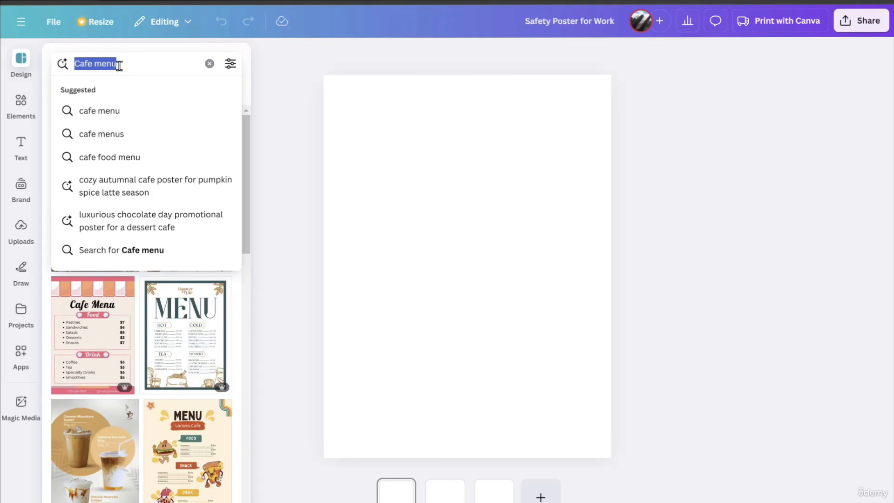
pyautogui.write('mothers day')
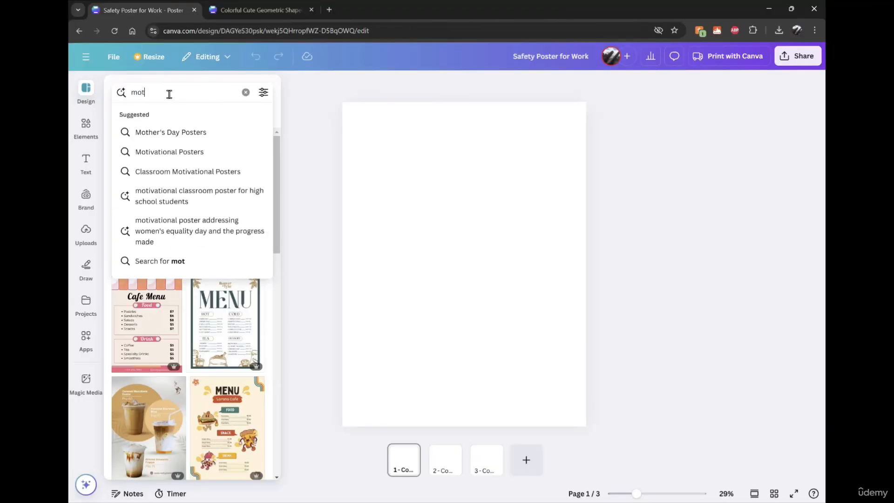
pyautogui.press('Return')
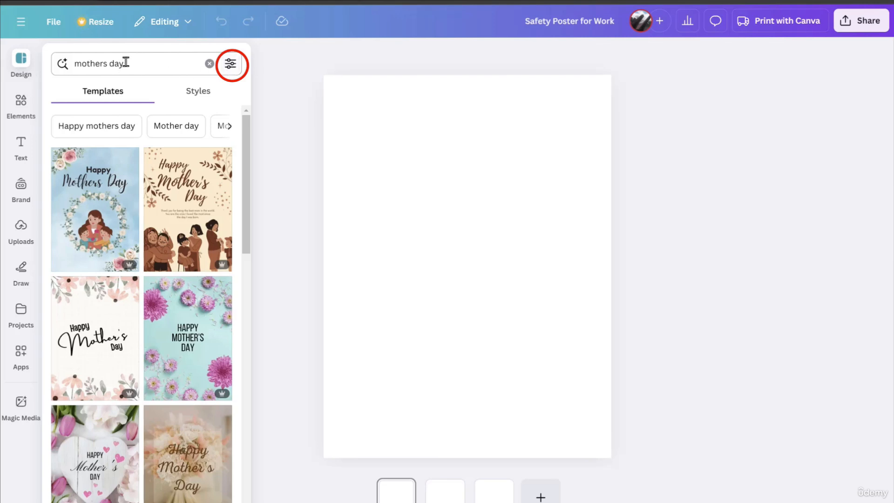
# Filter the Mother's Day templates by pink, switch the colour filter to light blue, and close the filters
pyautogui.click(230, 66)
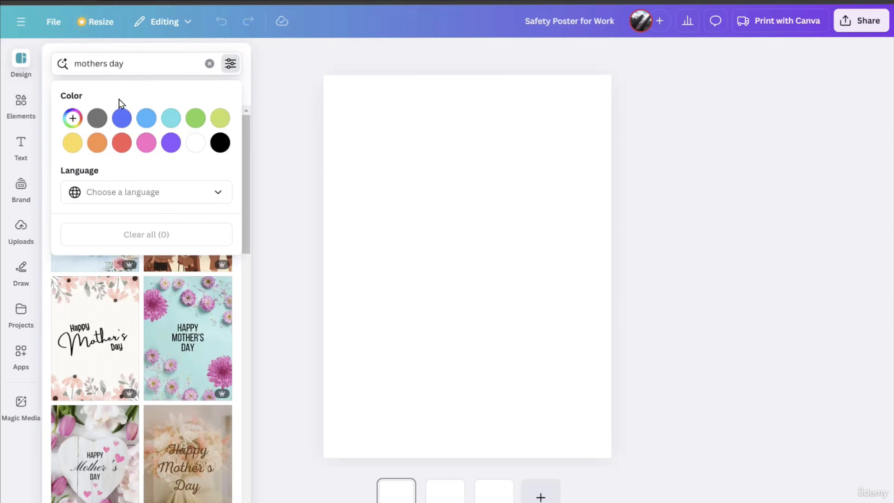
pyautogui.click(146, 144)
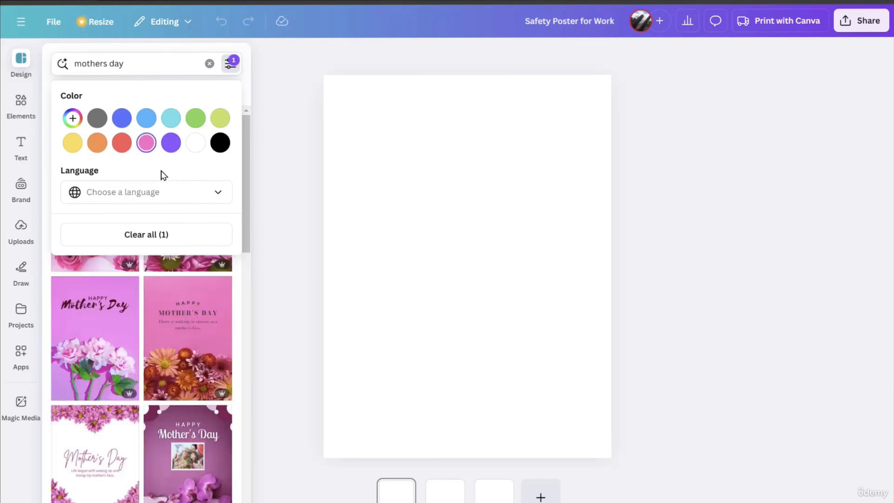
pyautogui.click(146, 118)
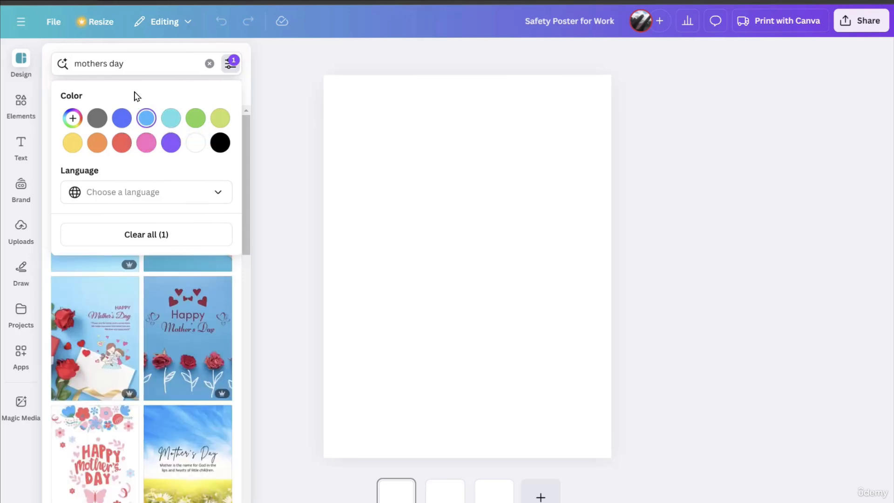
pyautogui.click(278, 96)
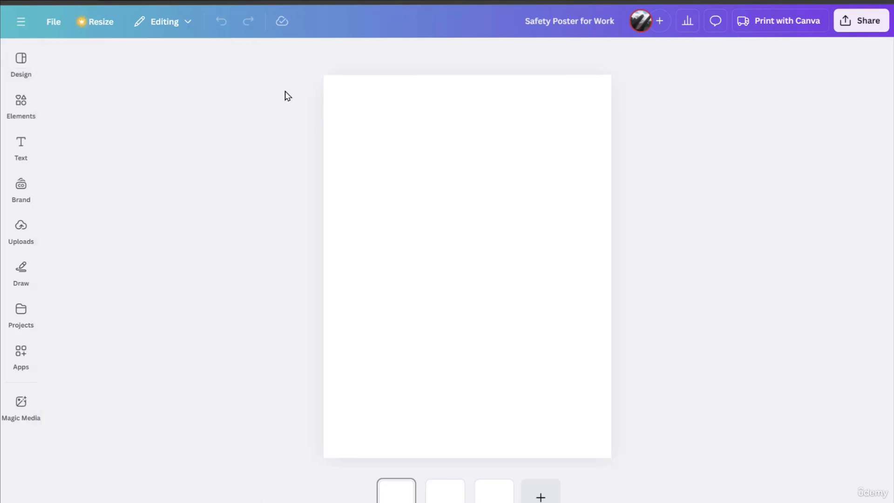
# Search the design elements for "safety"
pyautogui.click(18, 66)
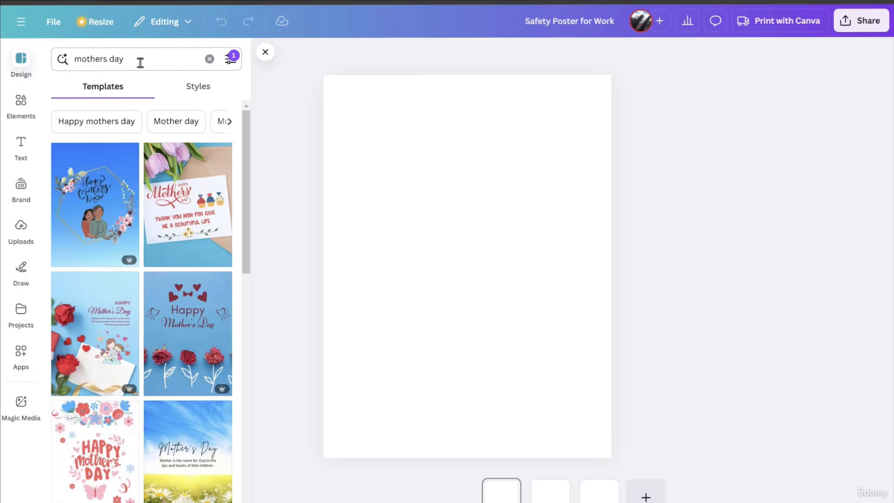
pyautogui.click(22, 104)
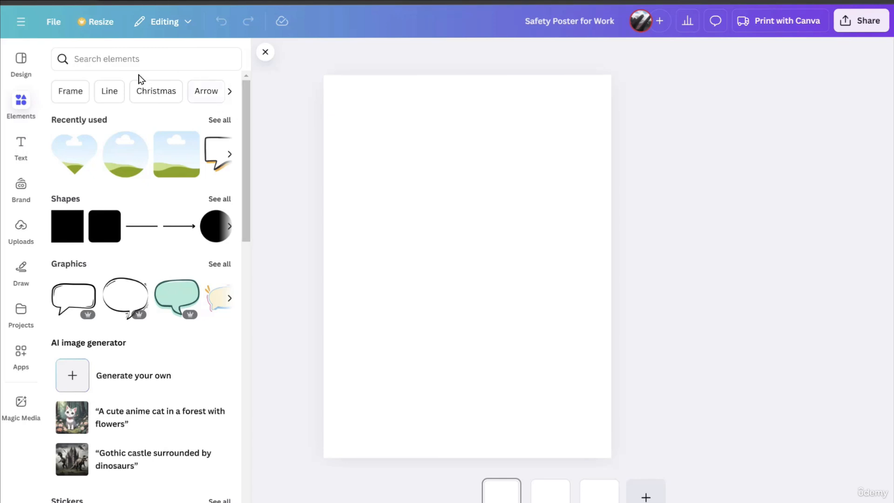
pyautogui.click(99, 61)
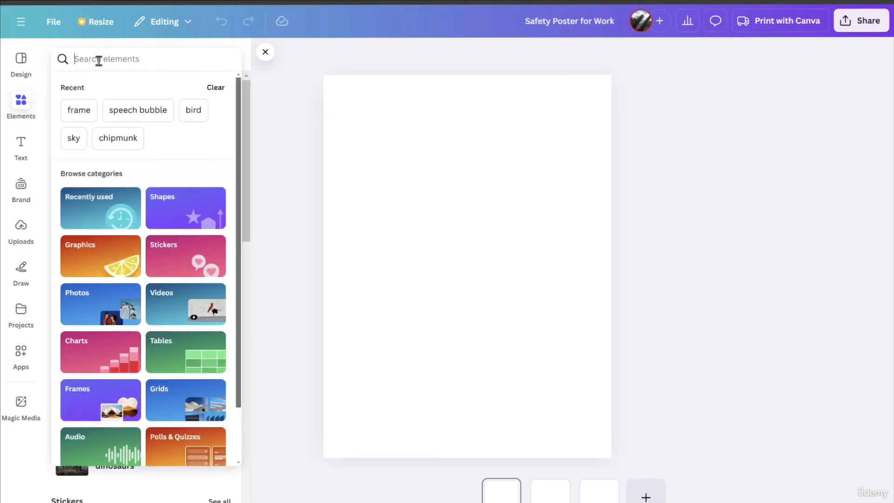
pyautogui.write('safety')
pyautogui.press('Return')
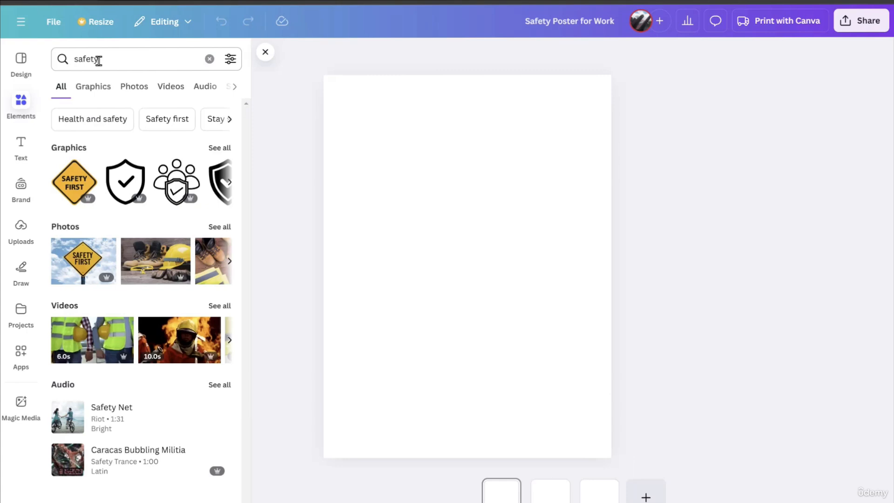
# Look through the safety results by category: graphics, photos, videos and shapes
pyautogui.click(97, 93)
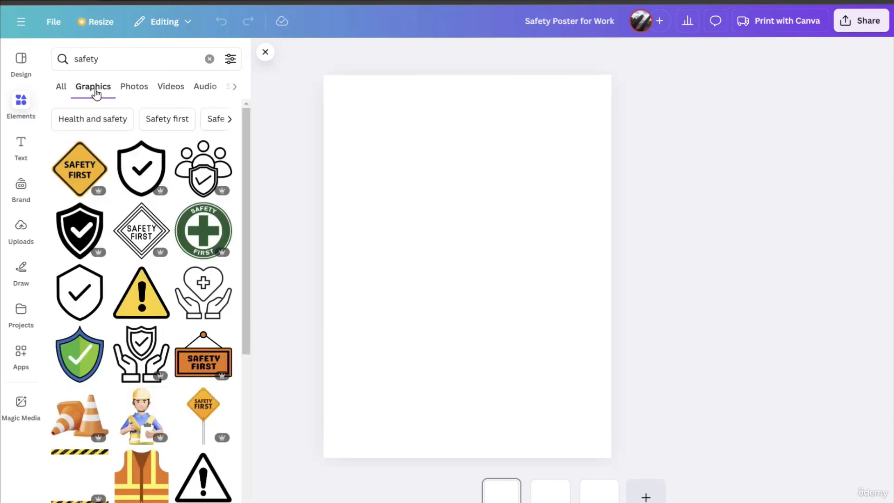
pyautogui.click(131, 91)
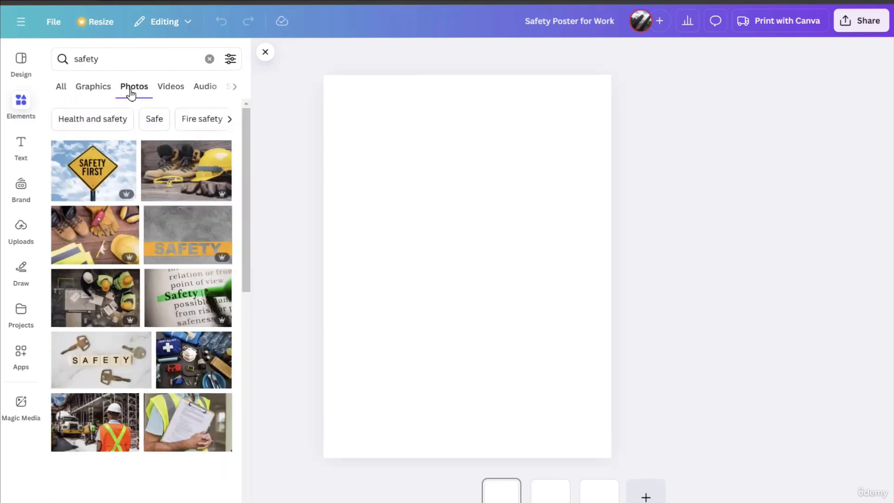
pyautogui.click(159, 92)
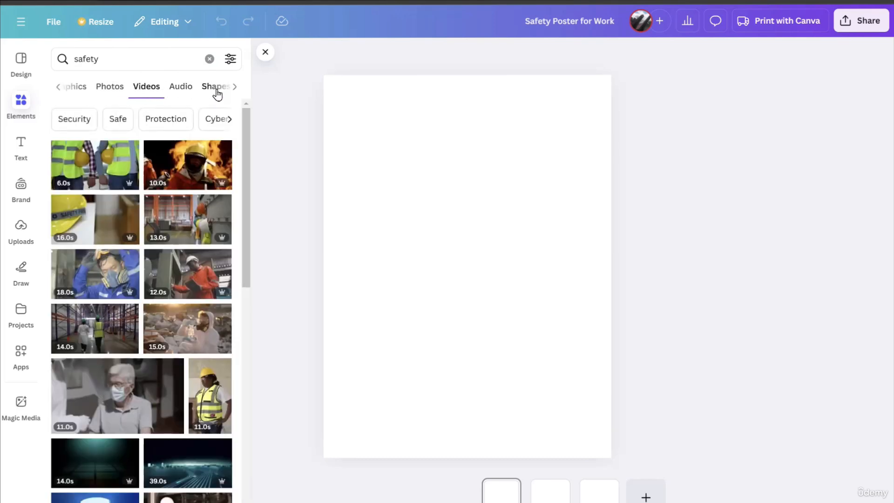
pyautogui.click(217, 94)
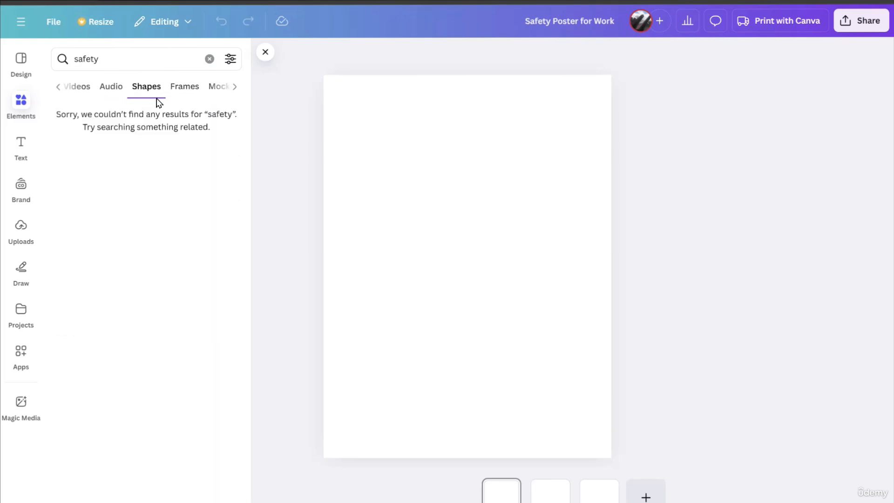
# Return to the safety photos and add the yellow Safety First sign against a blue sky to the blank page
pyautogui.click(59, 91)
pyautogui.click(107, 91)
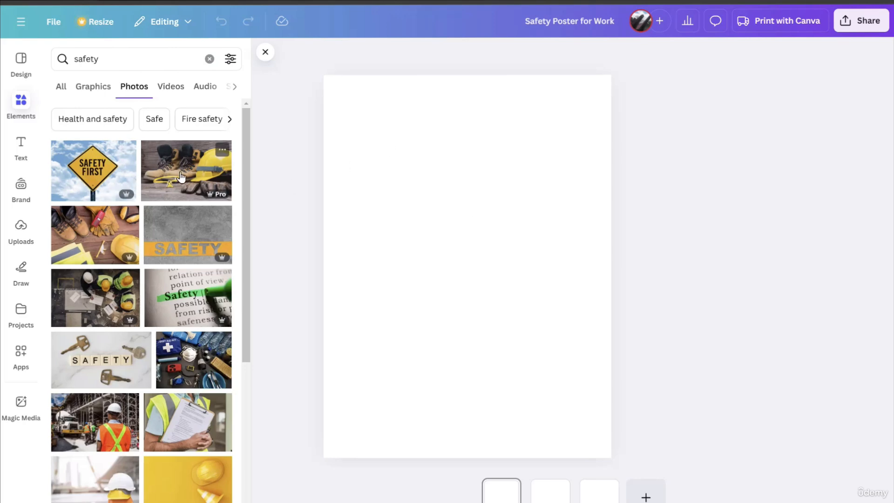
pyautogui.click(113, 172)
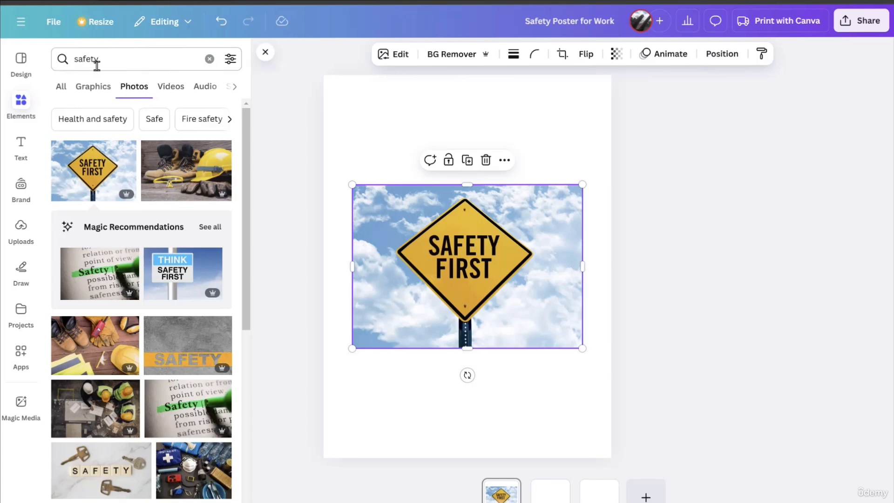
# Filter the safety photos to horizontal orientation
pyautogui.click(230, 60)
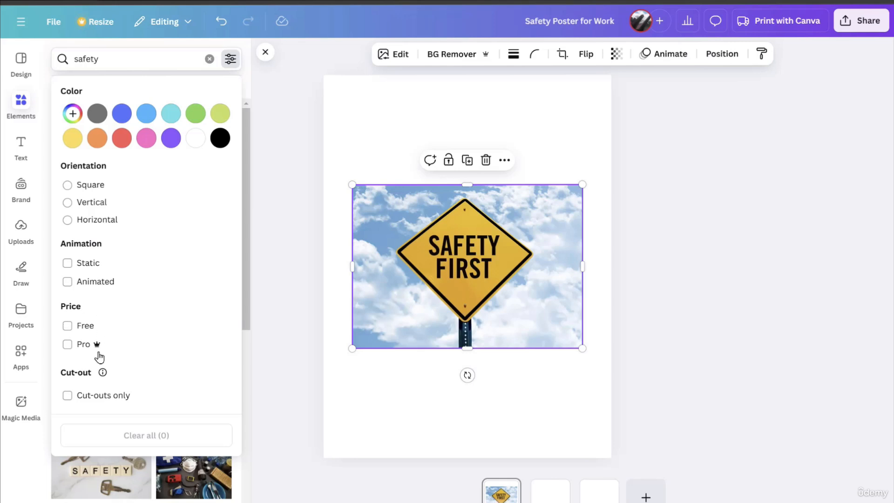
pyautogui.click(107, 400)
pyautogui.click(93, 221)
pyautogui.click(323, 246)
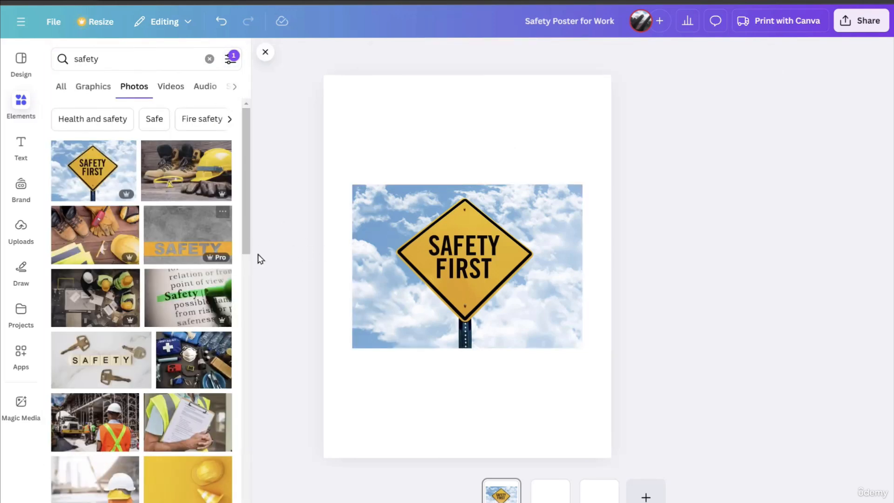
# Restrict the safety photos to square orientation and cut-outs only
pyautogui.click(231, 64)
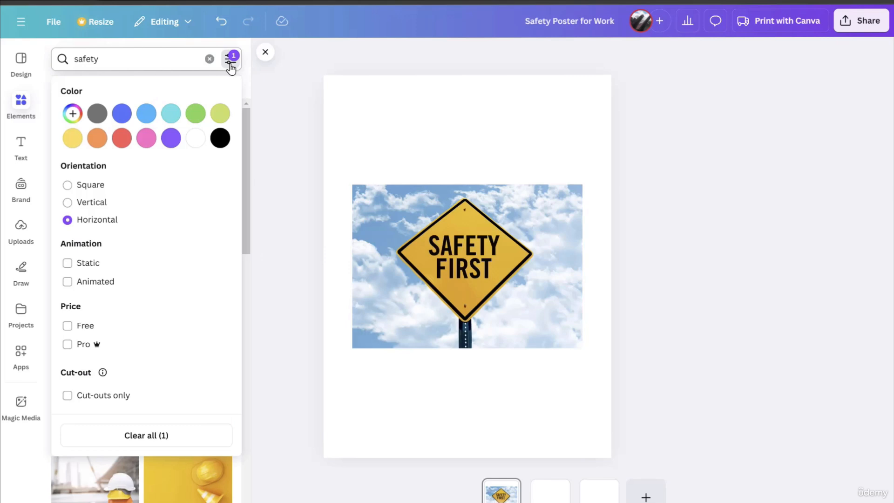
pyautogui.click(85, 188)
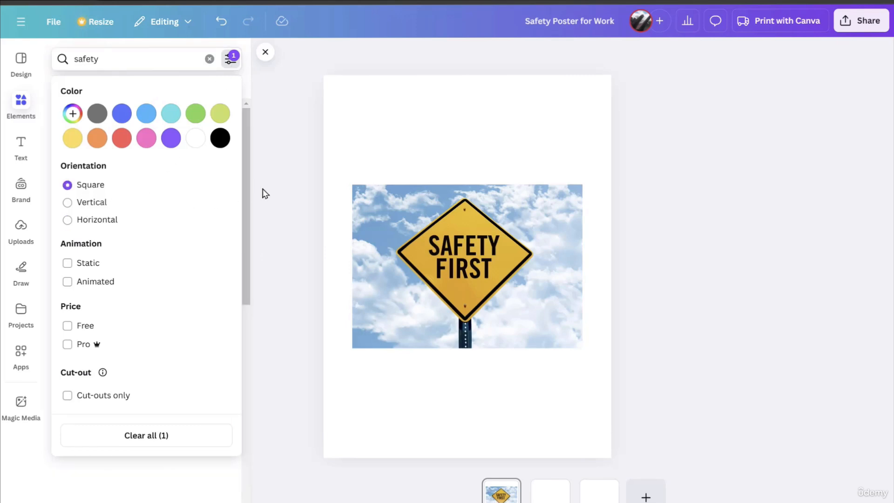
pyautogui.click(274, 188)
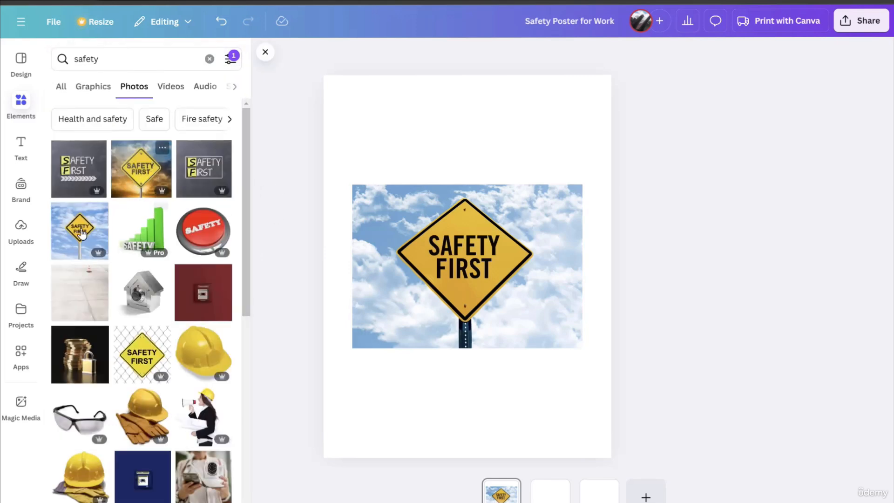
pyautogui.click(230, 60)
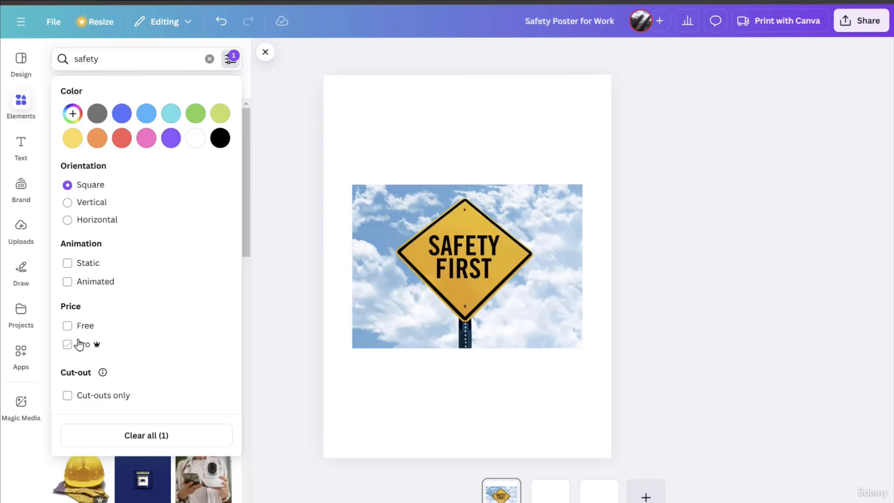
pyautogui.click(67, 396)
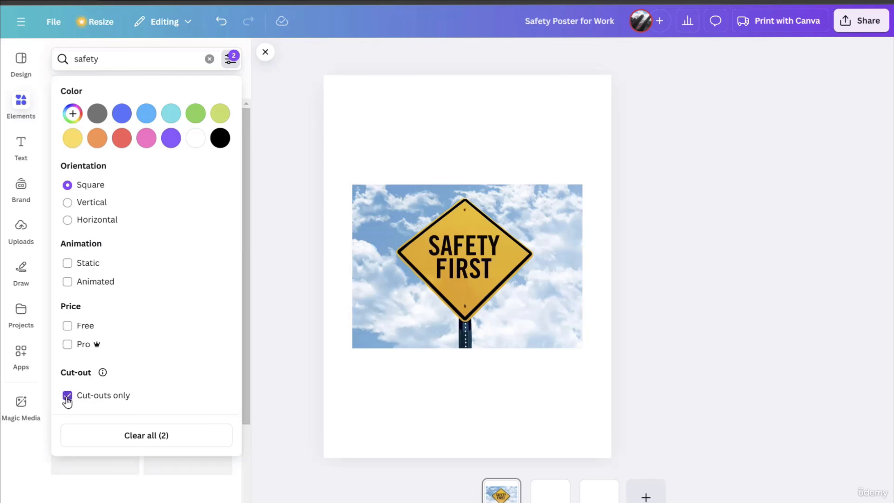
pyautogui.click(292, 189)
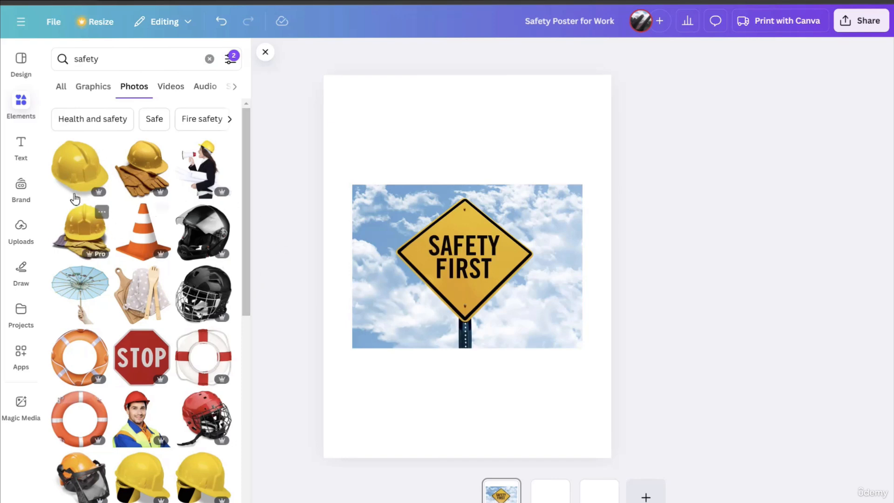
# Add the yellow hard hat cut-out to the page, shrink it, and place it over the top of the Safety First sign
pyautogui.click(76, 173)
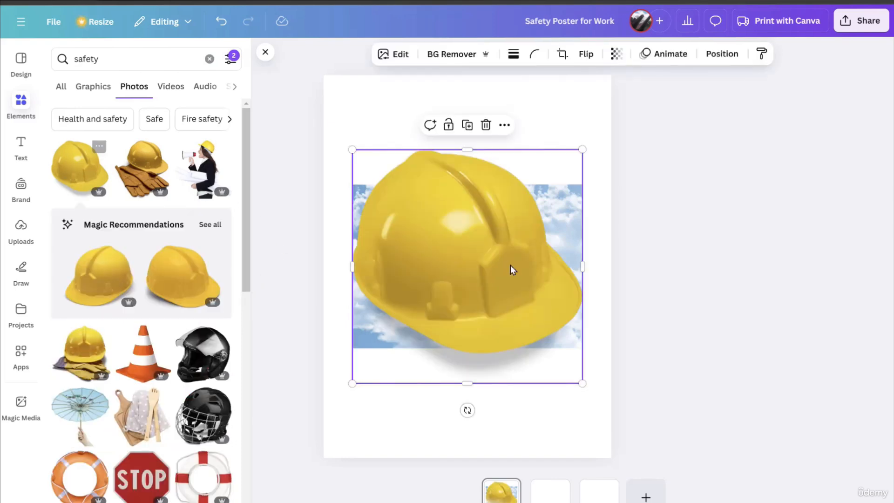
pyautogui.moveTo(352, 148); pyautogui.dragTo(430, 227)
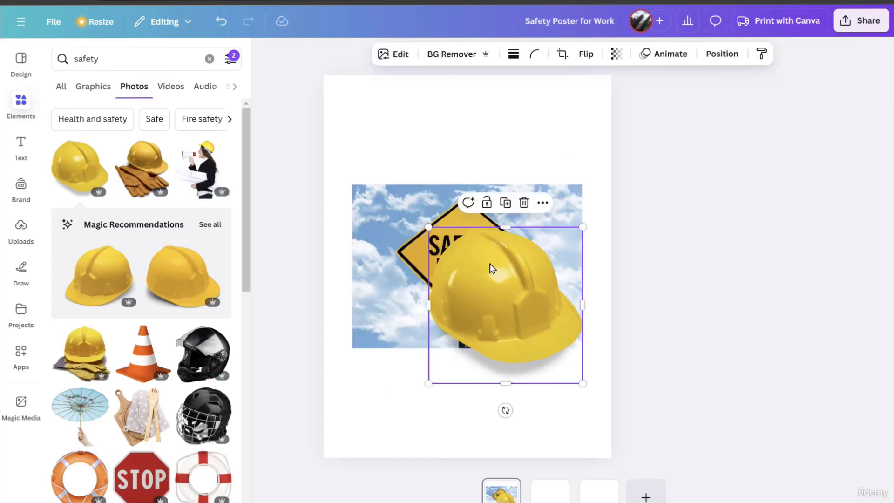
pyautogui.moveTo(491, 258); pyautogui.dragTo(441, 136)
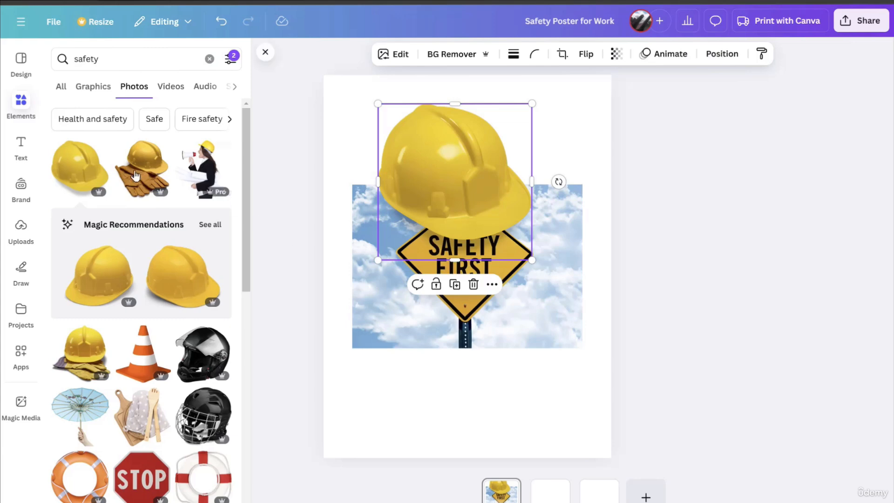
# Look over the available text styles and the uploaded media
pyautogui.click(22, 152)
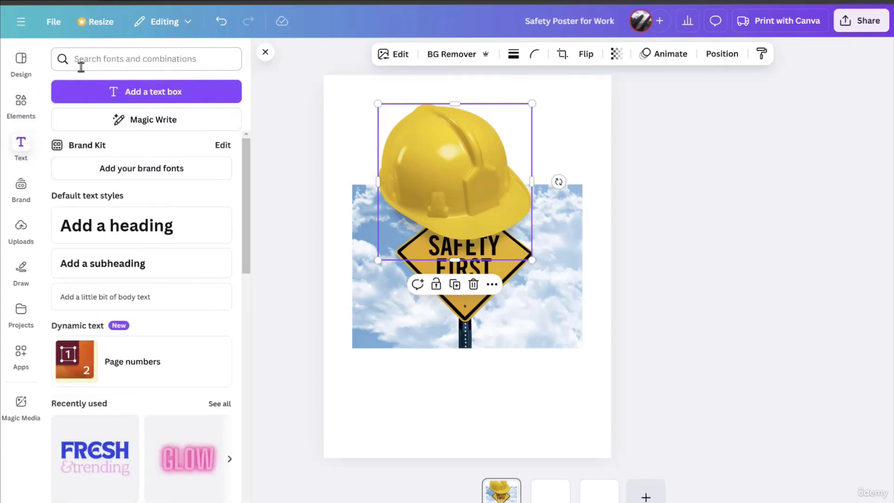
pyautogui.moveTo(247, 162); pyautogui.dragTo(268, 124)
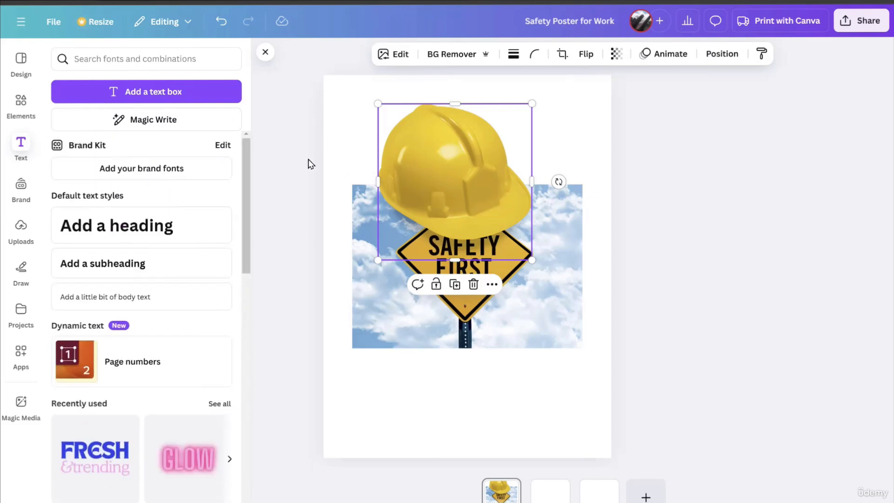
pyautogui.click(20, 230)
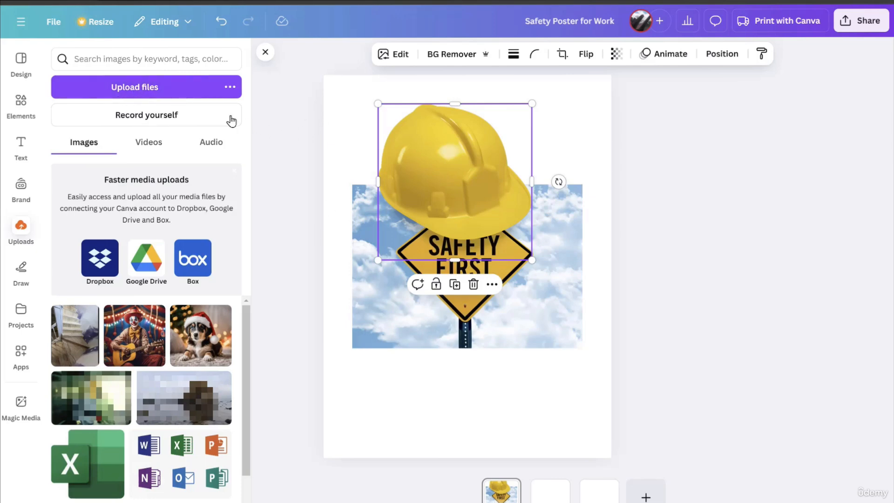
# Upload the safety JPG from the computer and add the photo to the blank second page
pyautogui.click(128, 96)
pyautogui.click(134, 99)
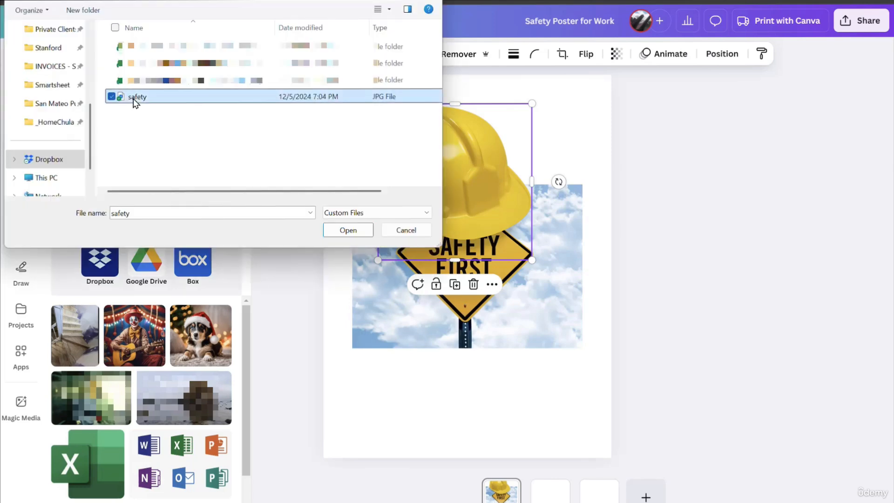
pyautogui.doubleClick(144, 103)
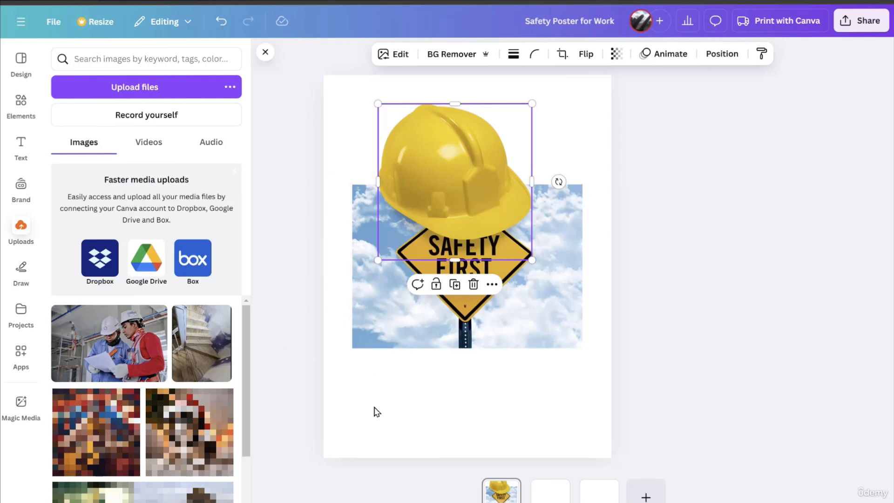
pyautogui.scroll(-2, 415, 423)
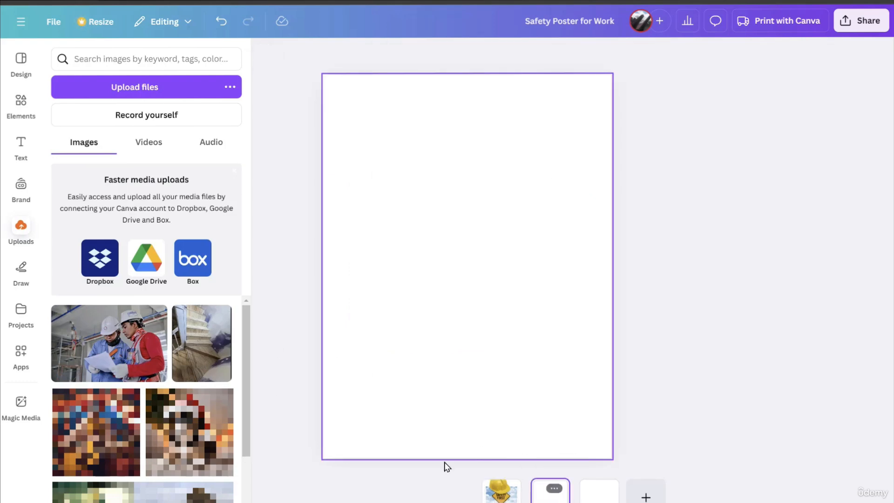
pyautogui.click(92, 351)
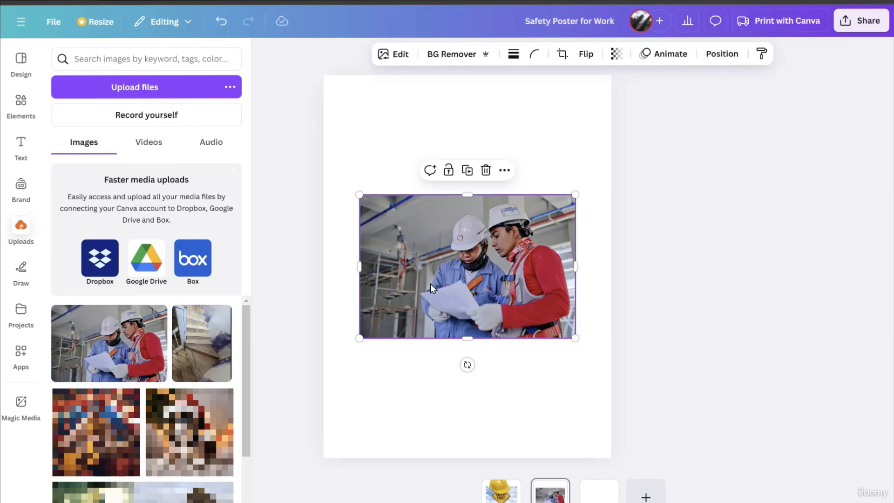
# Move the uploaded safety.jpg into a new folder named Safety images
pyautogui.scroll(-2, 186, 373)
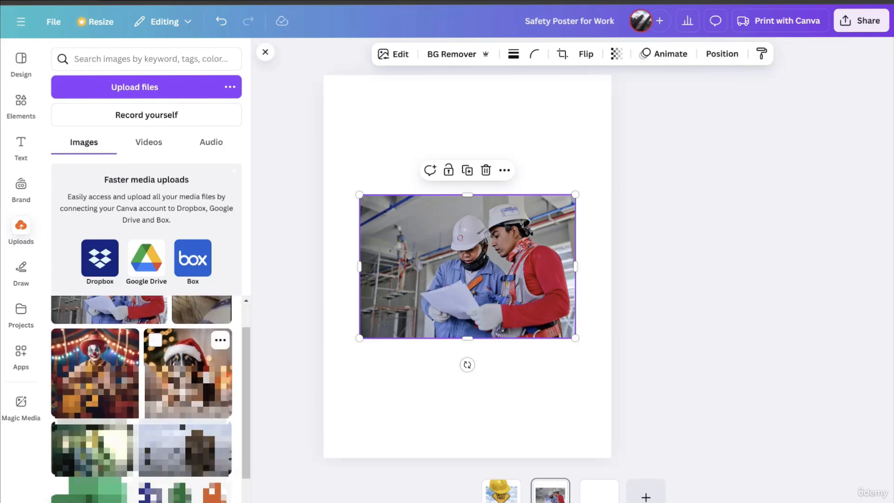
pyautogui.scroll(2, 196, 372)
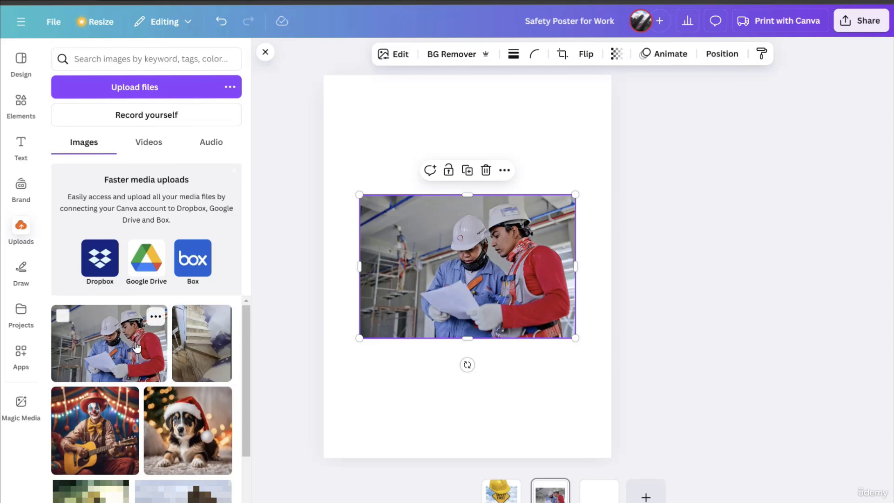
pyautogui.click(155, 317)
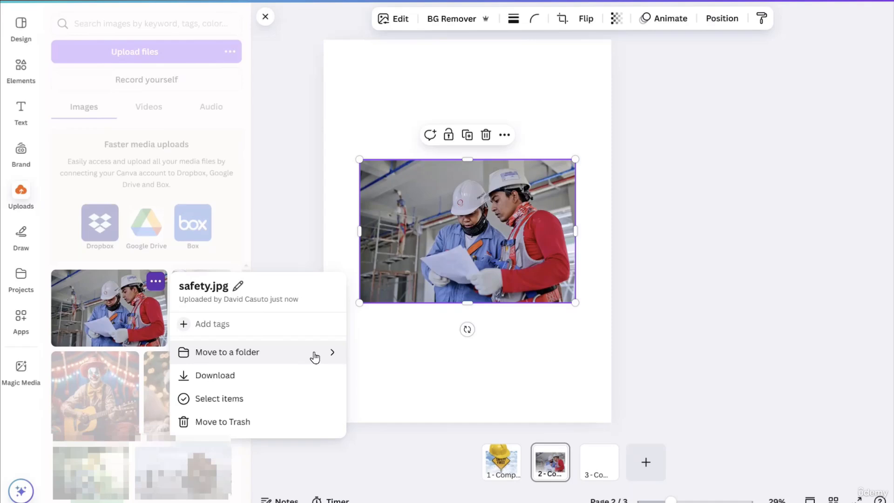
pyautogui.click(314, 391)
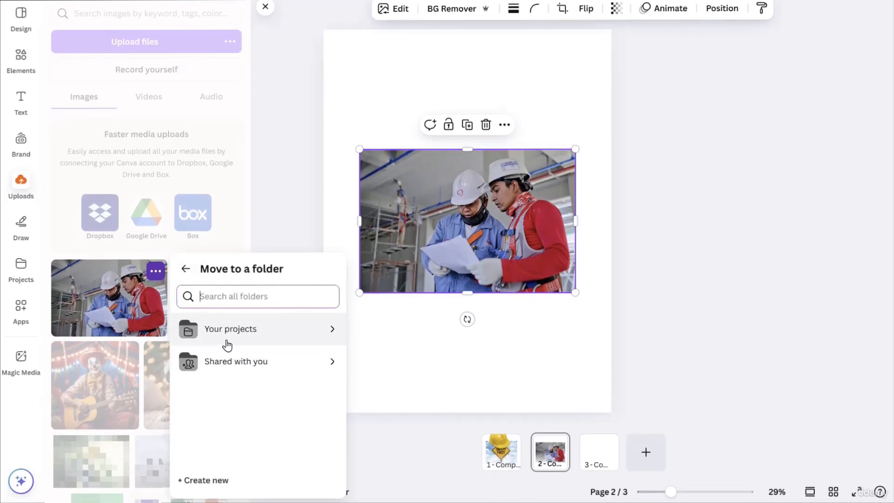
pyautogui.click(200, 484)
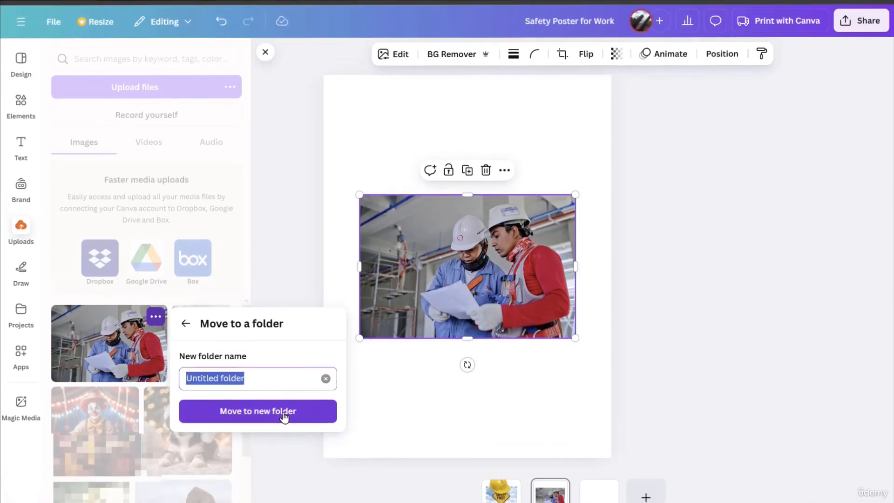
pyautogui.write('Safety images')
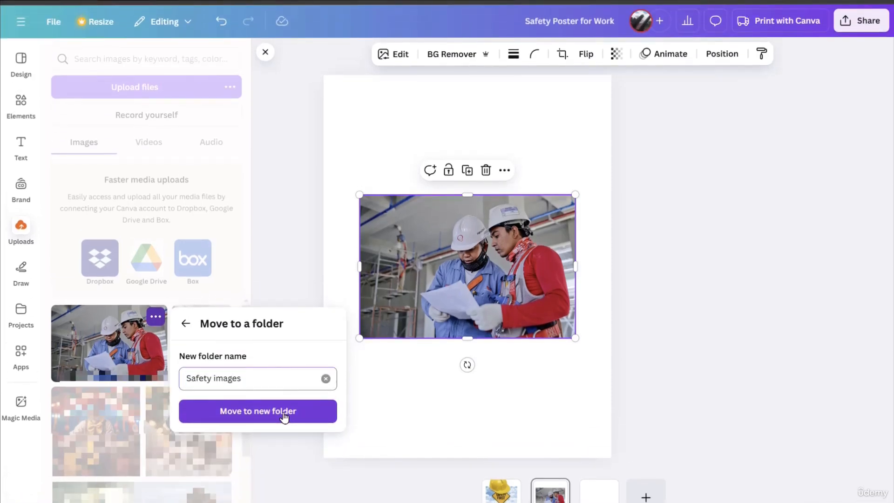
pyautogui.click(284, 415)
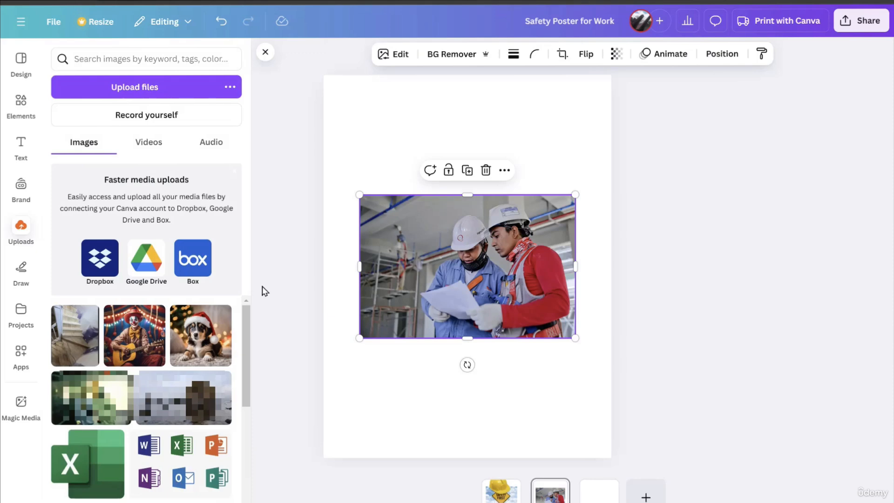
# Move the uploaded staircase screenshot into the existing Safety images folder
pyautogui.moveTo(83, 326)
pyautogui.click(88, 319)
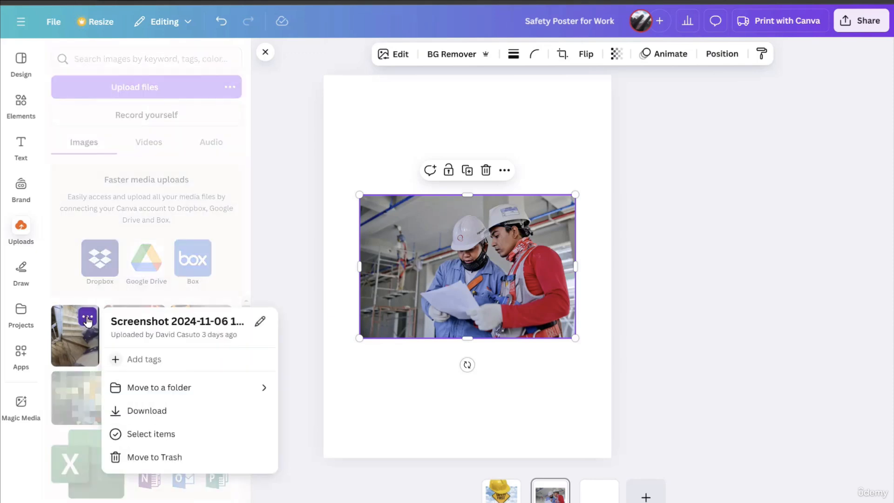
pyautogui.click(133, 357)
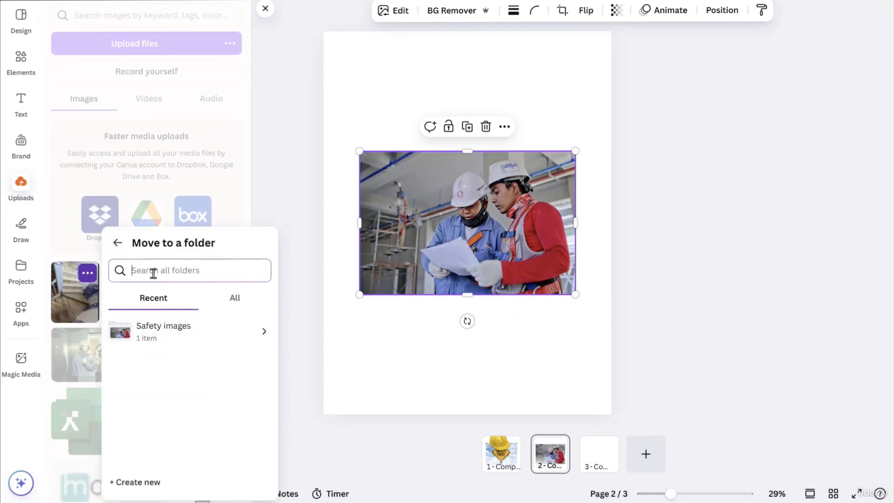
pyautogui.click(179, 332)
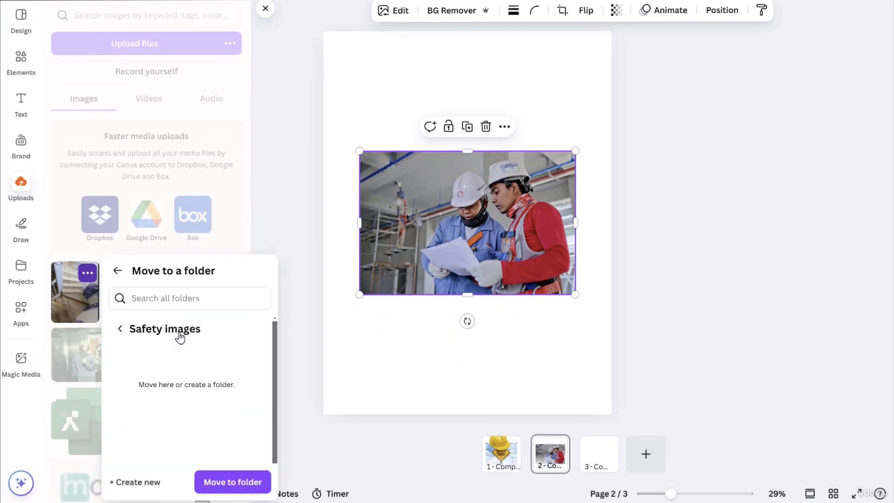
pyautogui.click(224, 482)
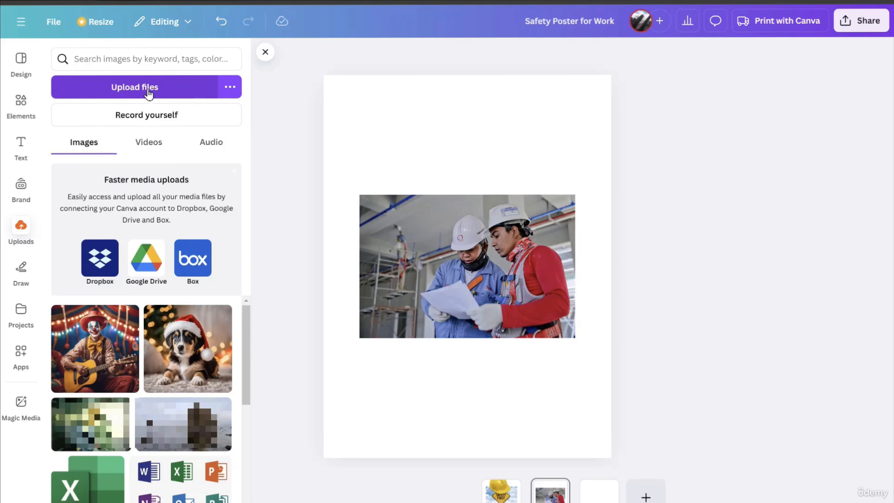
# Look over the cloud sources for uploads, the drawing tools and the saved projects
pyautogui.click(231, 89)
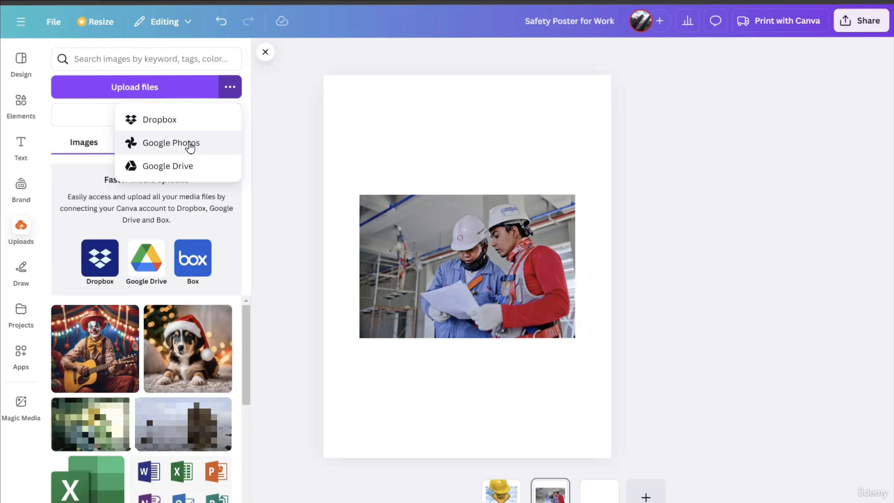
pyautogui.click(285, 202)
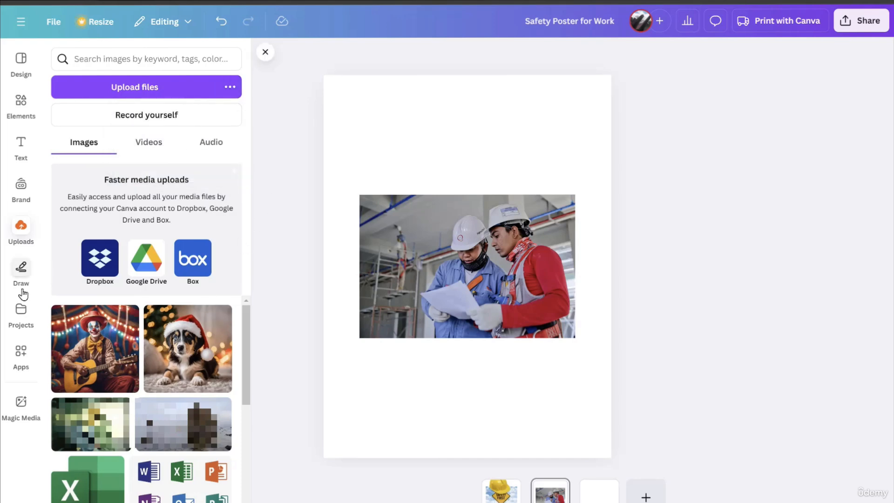
pyautogui.click(20, 275)
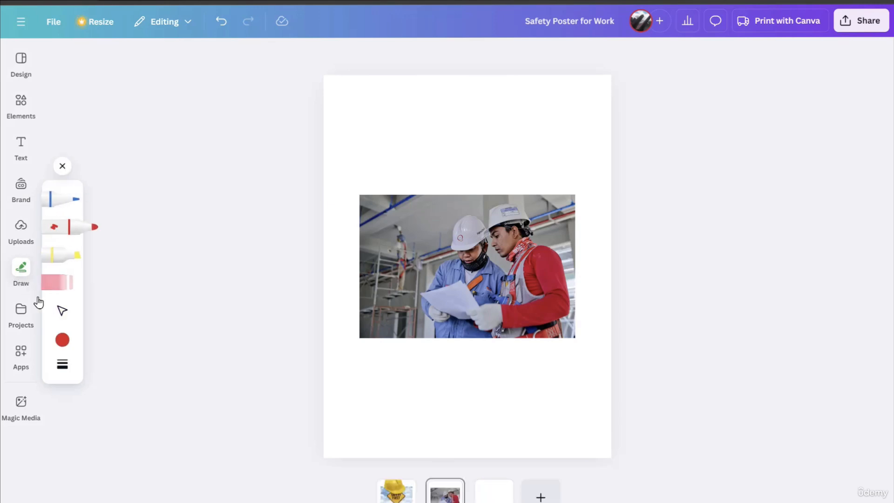
pyautogui.click(20, 313)
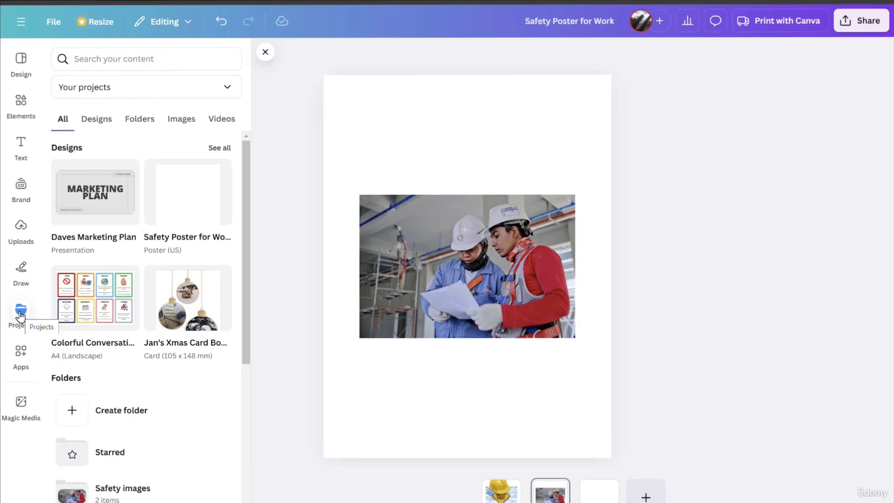
# Generate Magic Media images from the prompt "construction site with men wearing hard hats"
pyautogui.click(18, 404)
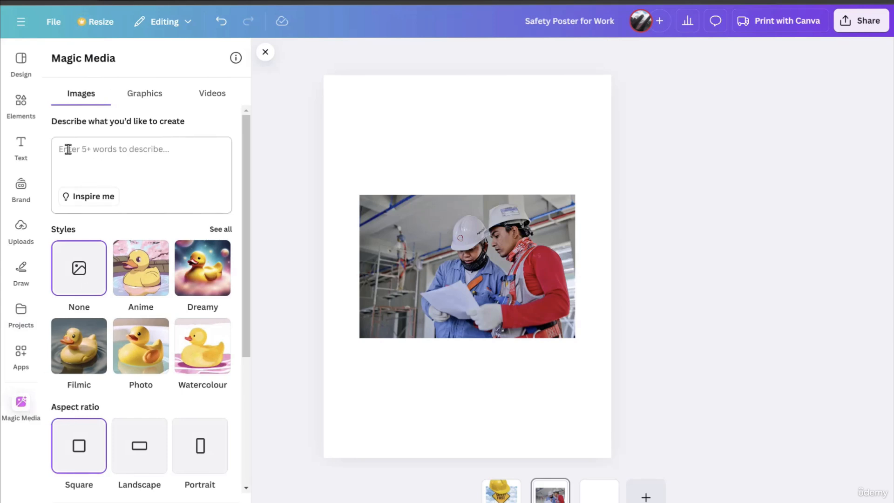
pyautogui.click(124, 156)
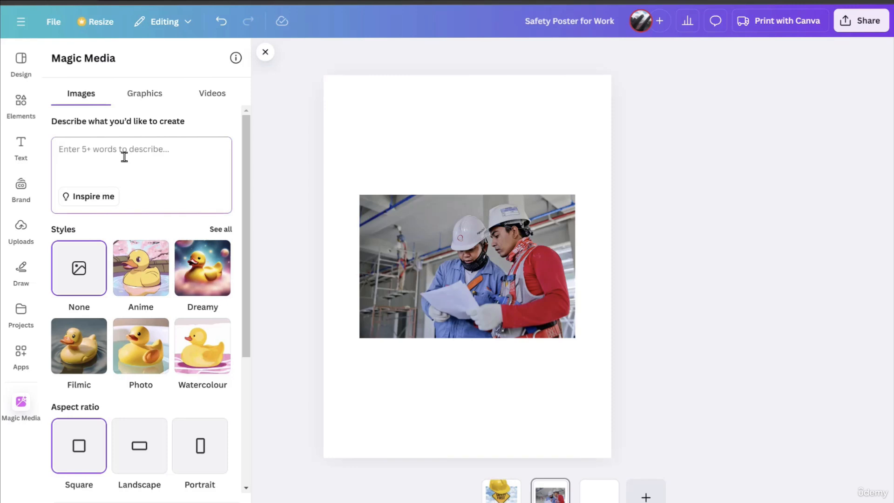
pyautogui.write('construction site with men wearing hard hats')
pyautogui.press('Return')
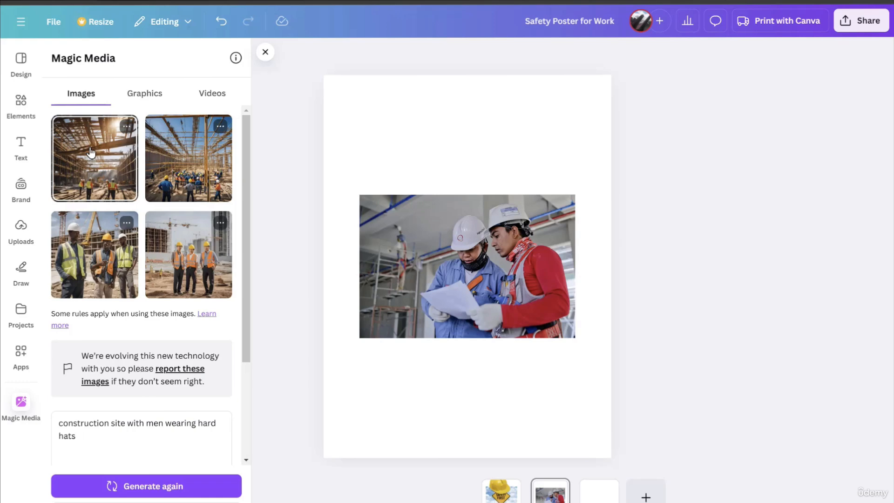
# Place the generated picture of three men in orange vests over the upper part of the second page's photo and check its generation options
pyautogui.click(183, 265)
pyautogui.moveTo(450, 244); pyautogui.dragTo(447, 205)
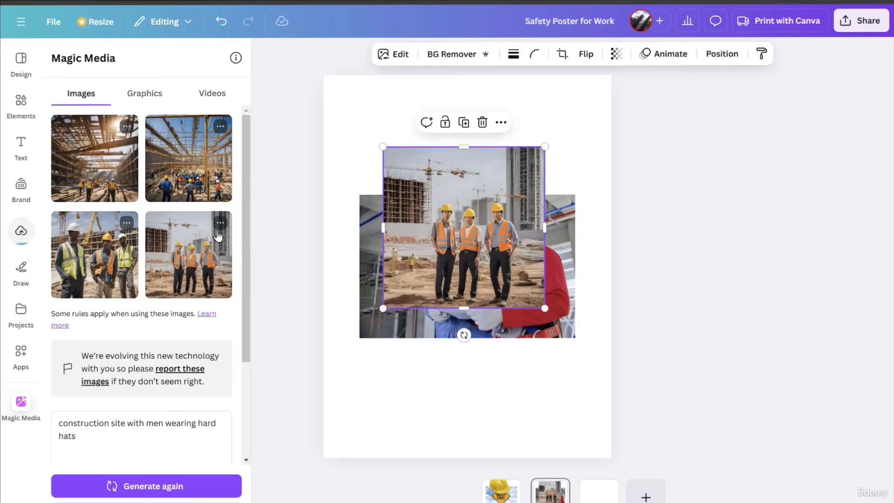
pyautogui.click(219, 224)
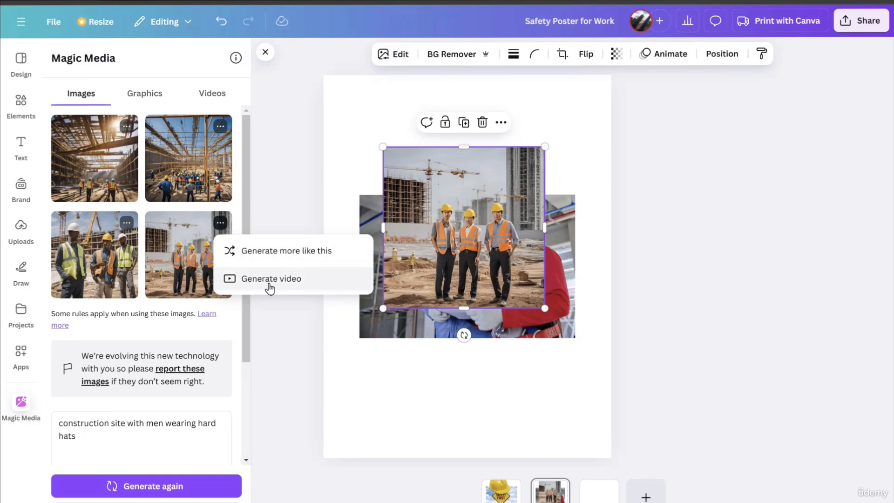
pyautogui.click(291, 228)
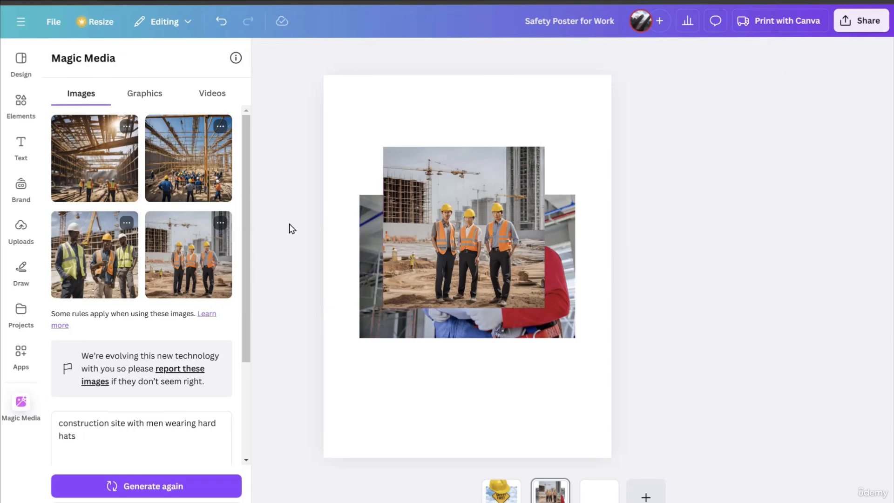